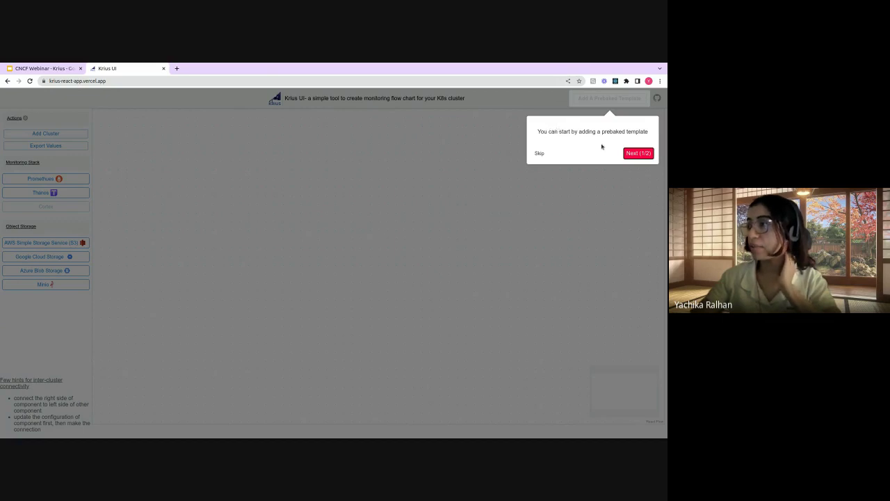
Finish the introductory tour and add a Kubernetes cluster named cluster1 to the canvas.
click(637, 154)
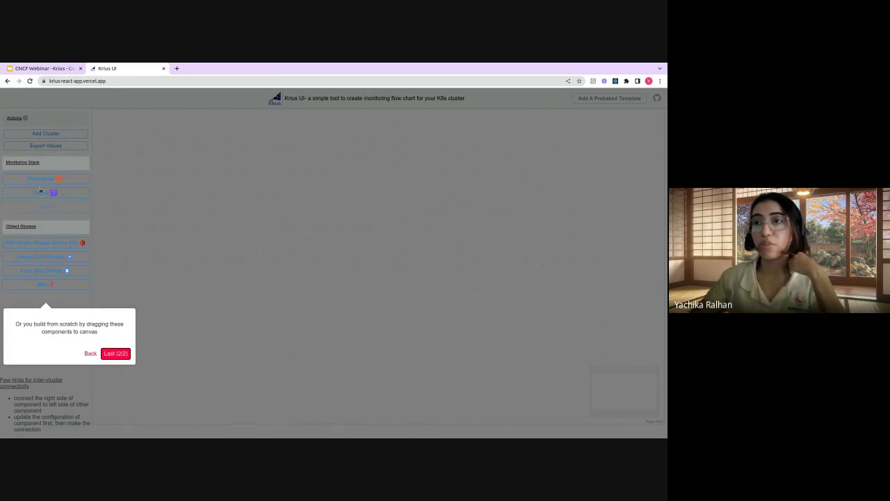
click(116, 354)
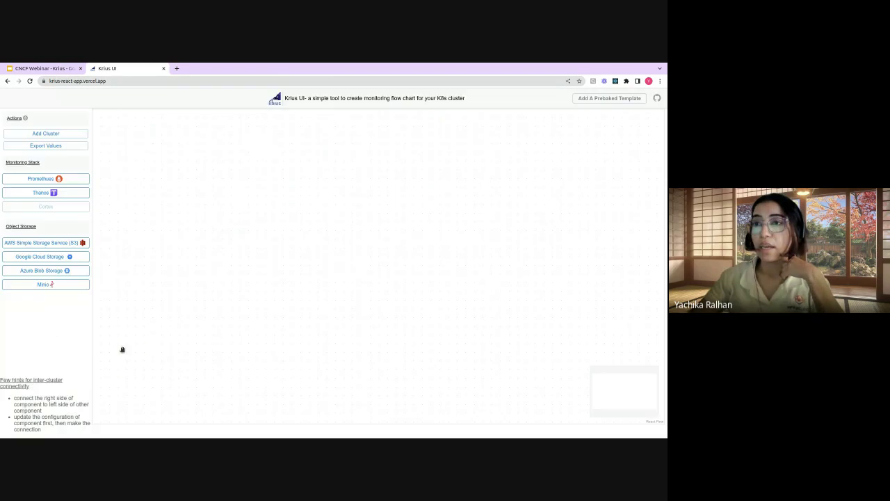
click(55, 132)
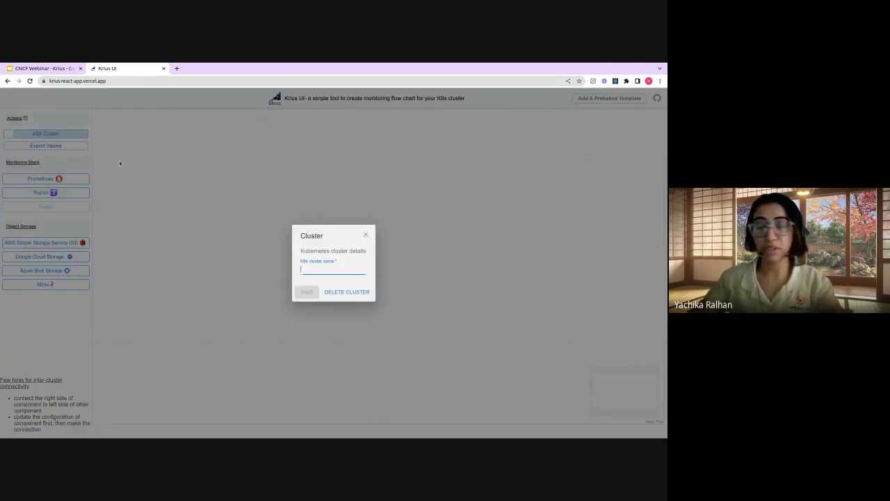
text(cluster)
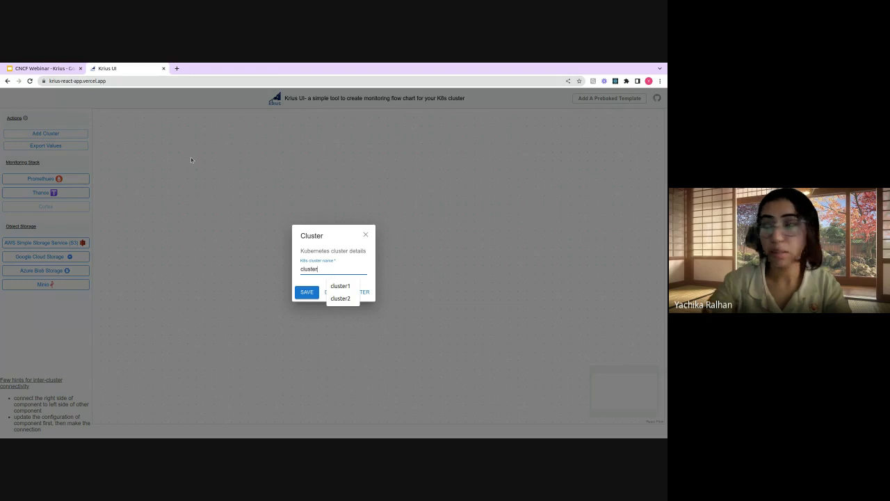
text(1)
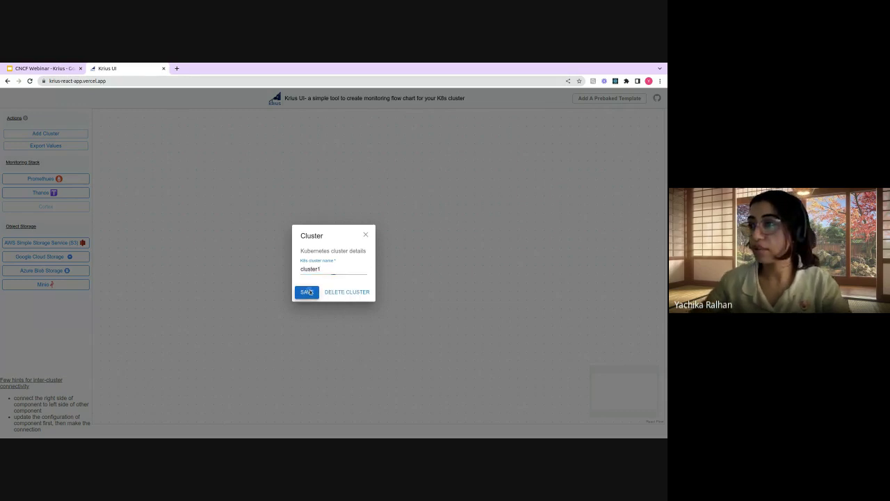
click(307, 291)
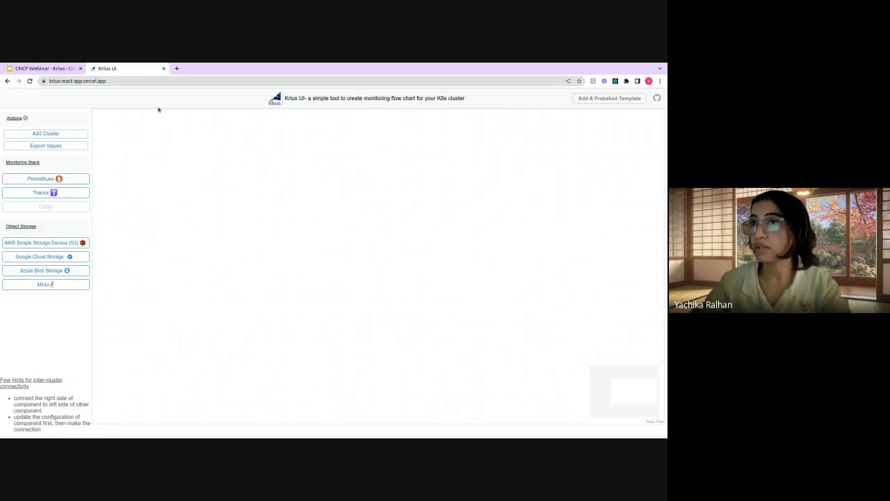
Add a second cluster, also named cluster1, and arrange the two clusters side by side.
click(76, 132)
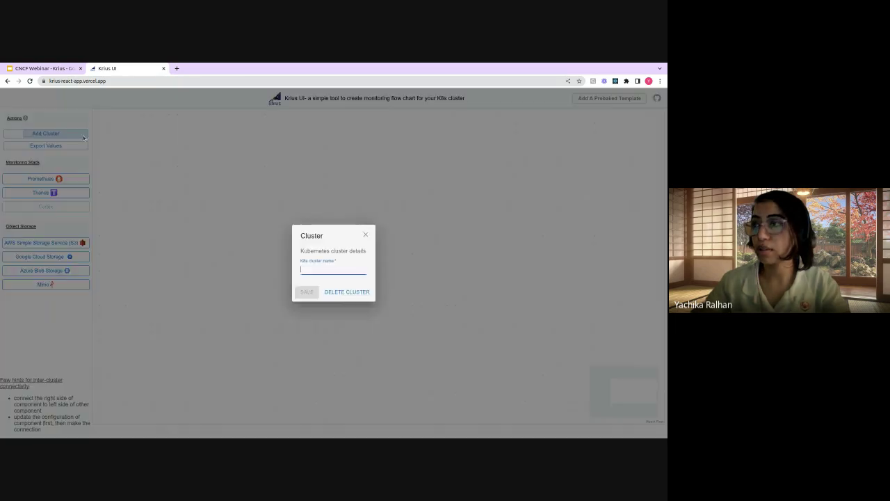
text(cl)
key(Down)
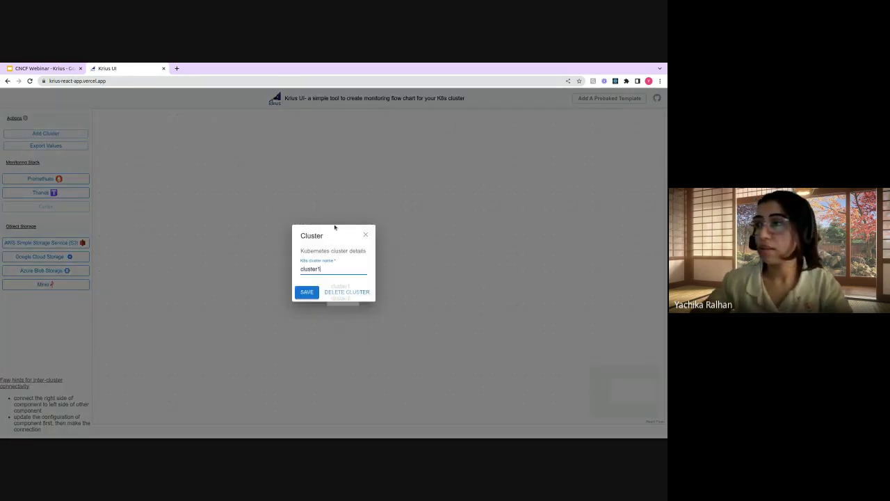
key(Return)
click(309, 294)
drag(509, 306, 298, 295)
drag(261, 329, 188, 258)
drag(127, 254, 290, 232)
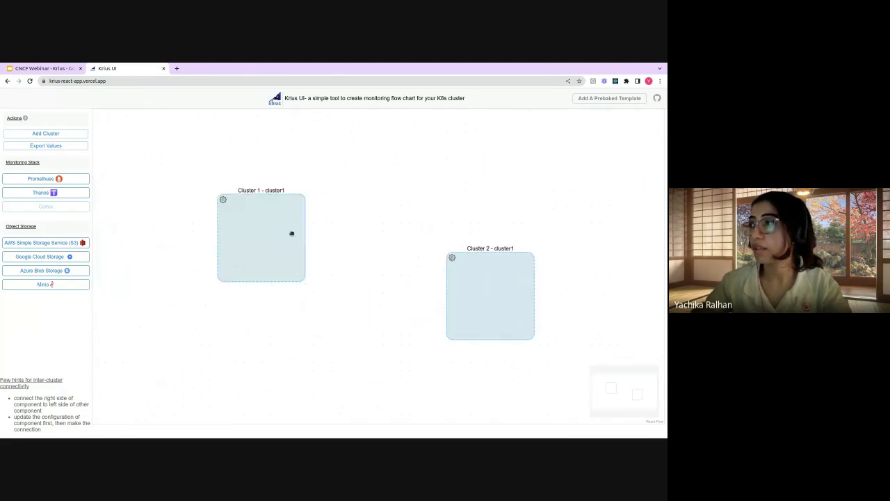
drag(488, 294, 398, 228)
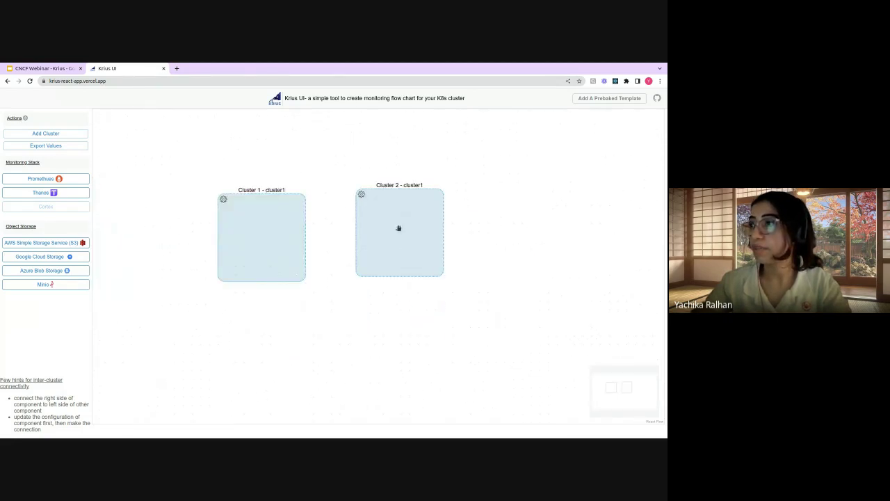
Rename the second cluster to cluster2 and offset it above and to the right of the first cluster.
click(363, 197)
key(BackSpace)
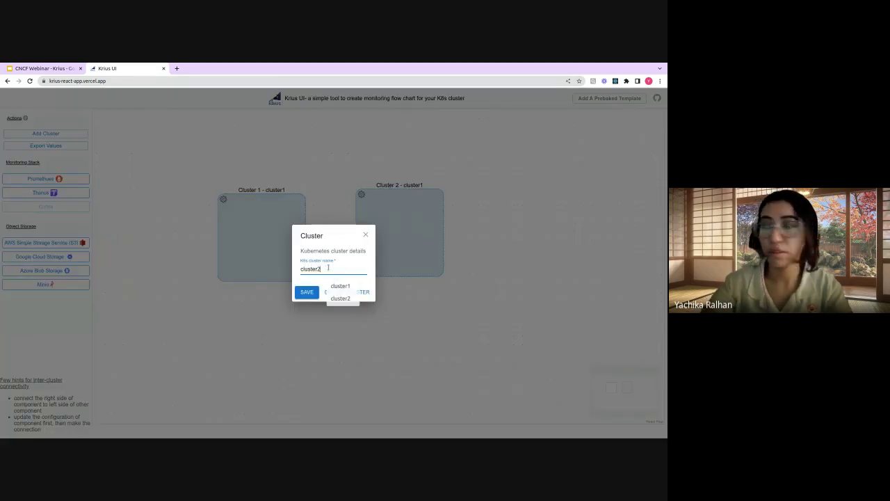
text(2)
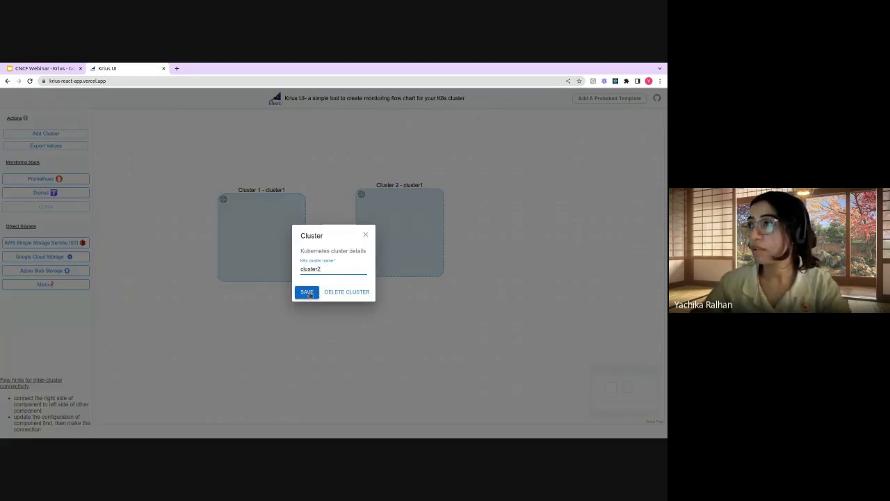
click(307, 292)
drag(397, 225, 387, 201)
drag(217, 202, 180, 219)
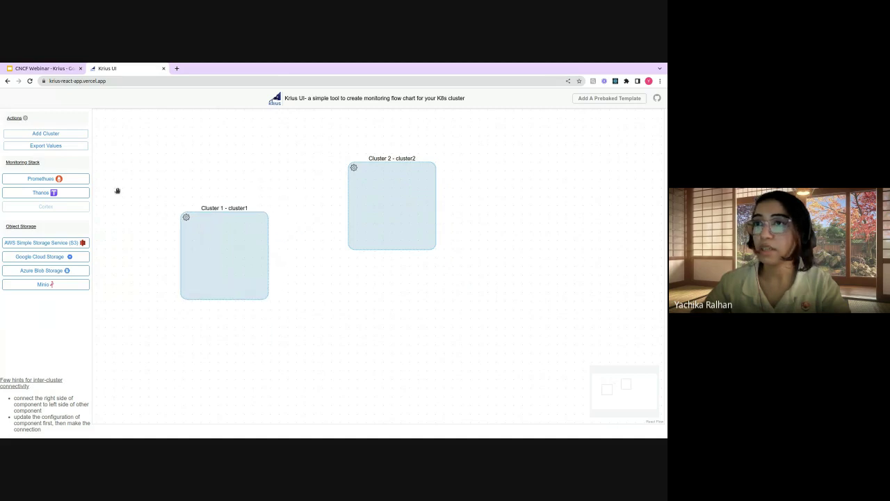
Add a third cluster named cluster3 and place it below cluster2 near the canvas's lower edge.
click(45, 133)
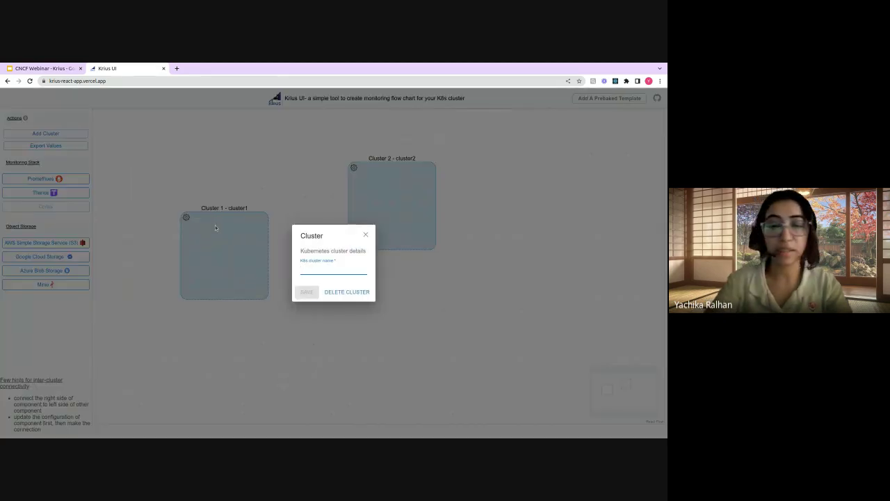
text(cluster)
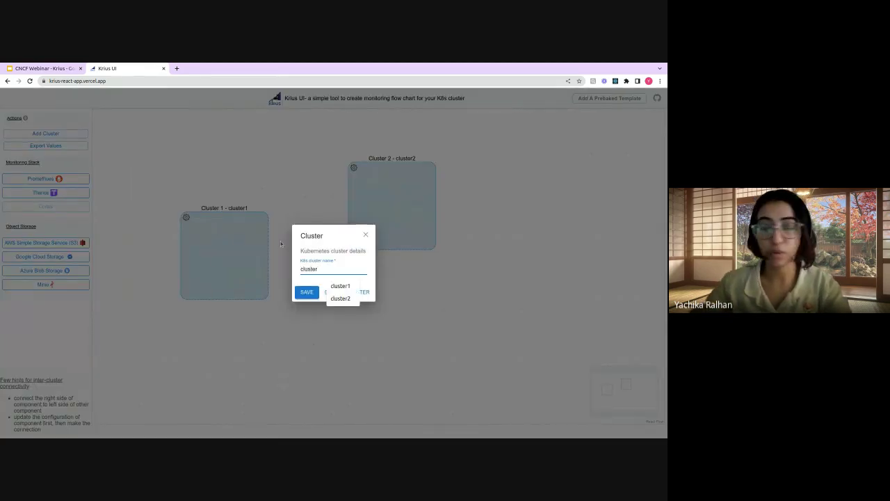
text(3)
click(306, 291)
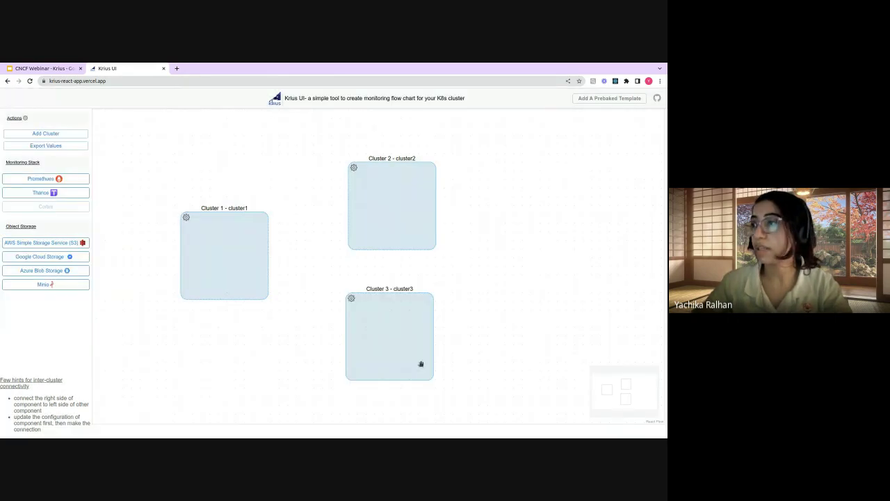
drag(420, 364, 382, 397)
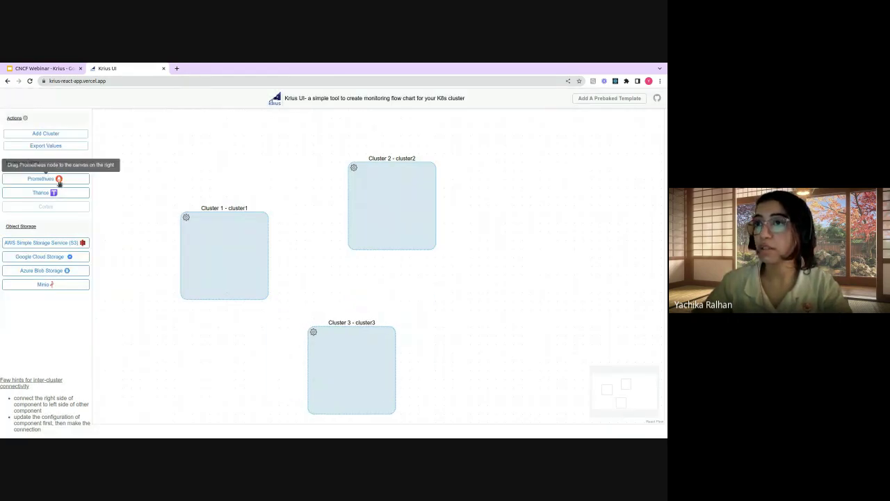
Place a Prometheus server inside cluster1 and another inside cluster2, shifting both clusters further left on the canvas.
drag(78, 175, 236, 251)
drag(235, 288, 185, 271)
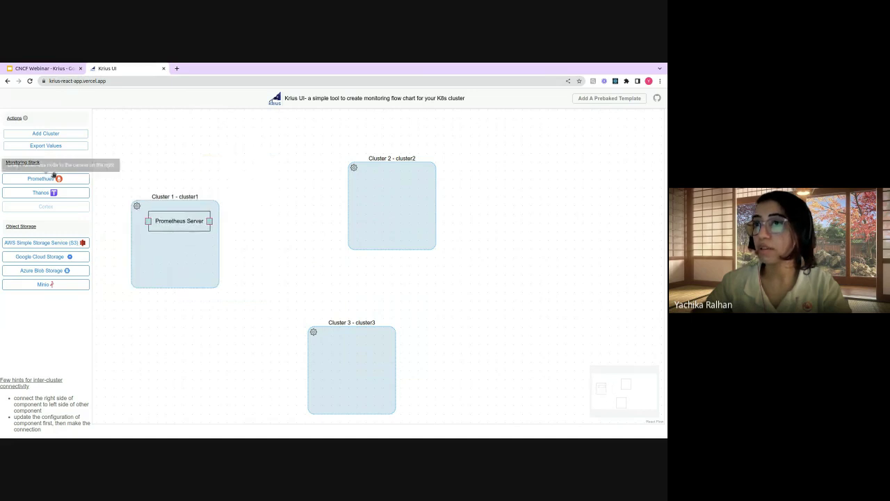
drag(53, 175, 260, 178)
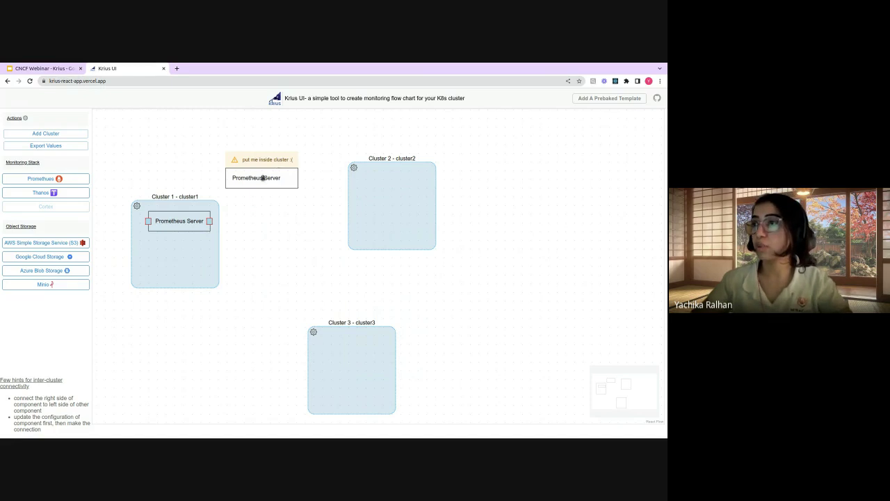
drag(265, 177, 403, 181)
drag(406, 229, 317, 204)
Place a Thanos server inside cluster3 and arrange the clusters with cluster1 left of cluster2 and cluster3.
drag(45, 192, 302, 265)
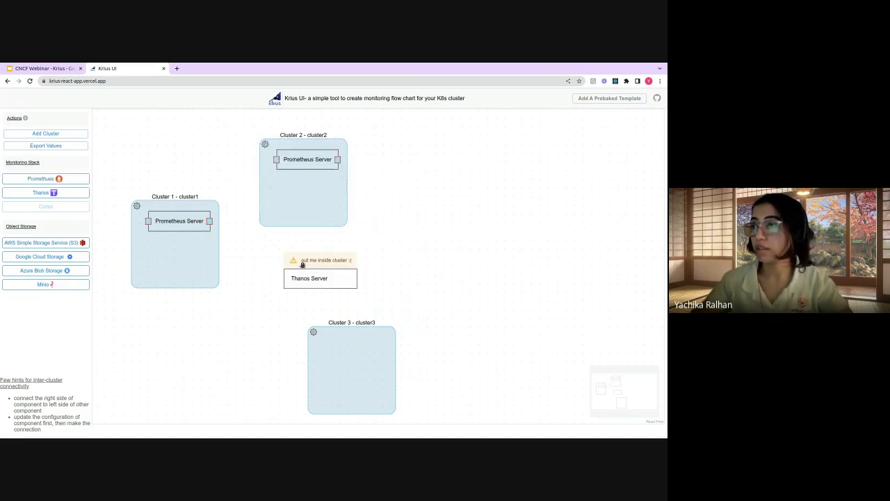
drag(328, 322, 343, 369)
drag(359, 400, 316, 382)
drag(189, 262, 178, 291)
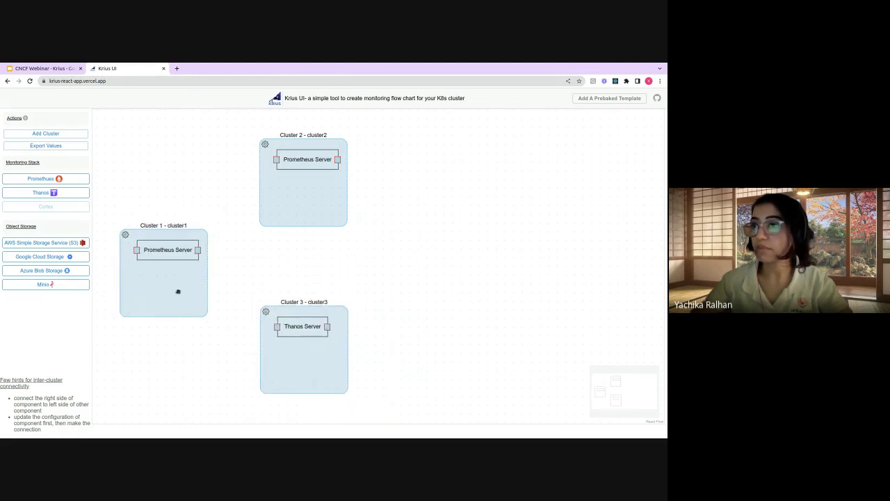
drag(297, 191, 308, 189)
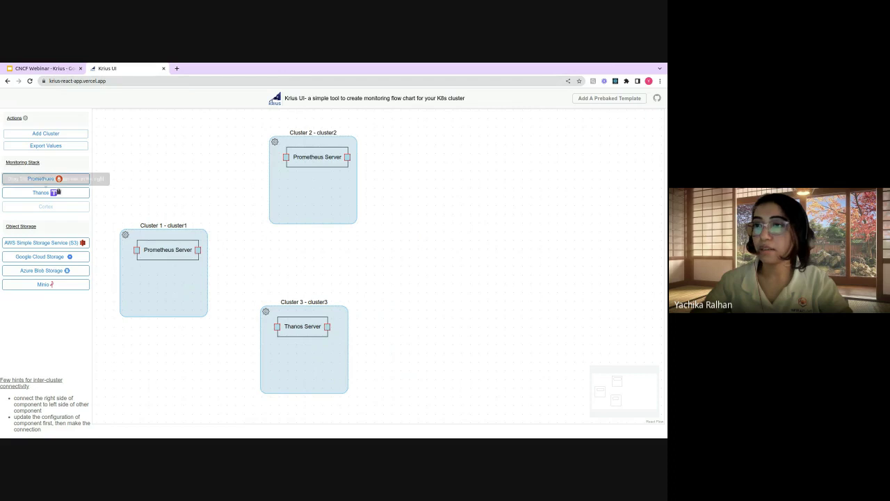
Add an AWS S3 object storage node to the right of cluster3, name it myawsbucket and save it.
drag(52, 242, 451, 267)
drag(467, 321, 414, 312)
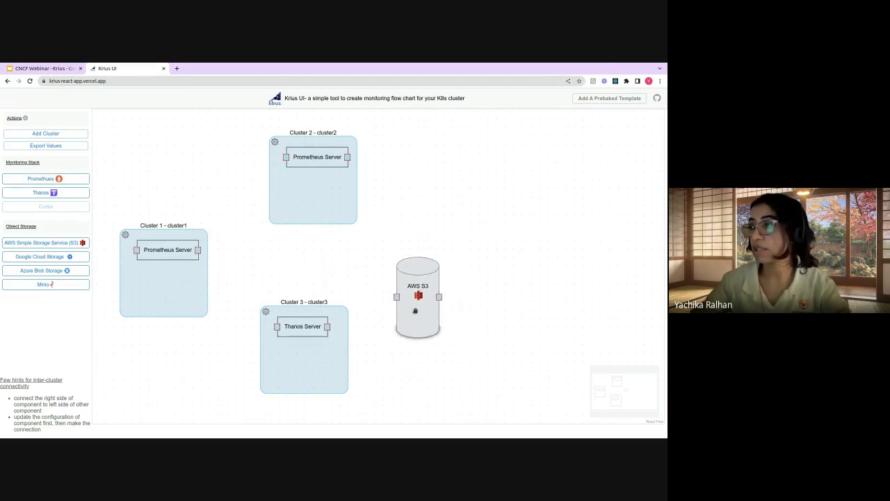
click(416, 309)
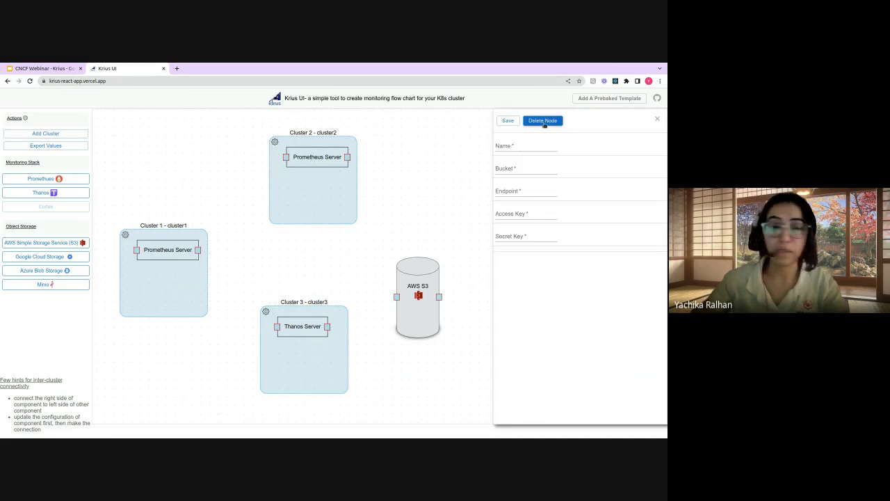
click(549, 146)
text(m)
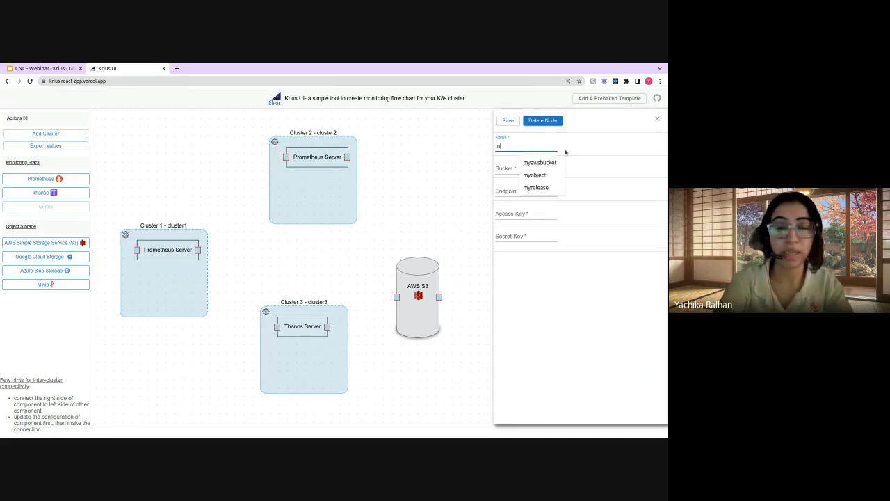
text(yawsbucke)
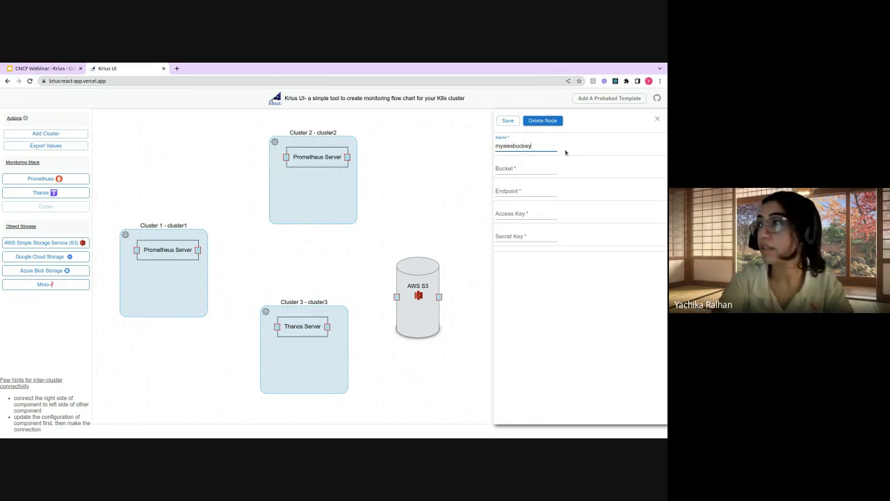
text(t)
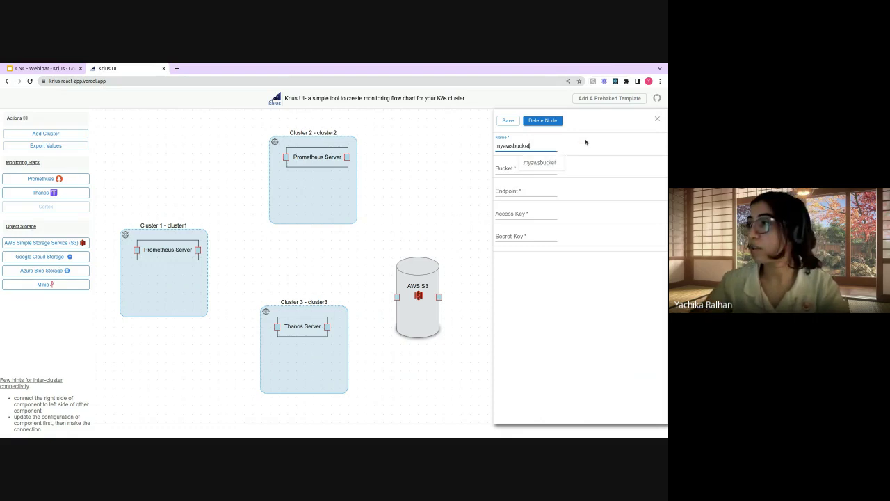
click(508, 122)
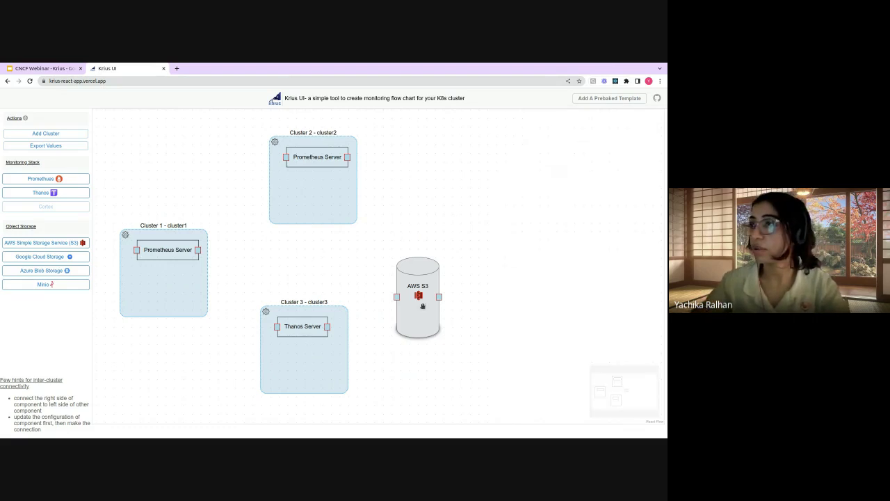
drag(424, 308, 445, 305)
Configure cluster1's Prometheus server as a fresh installation with release name prometheus and namespace monitoring.
click(162, 250)
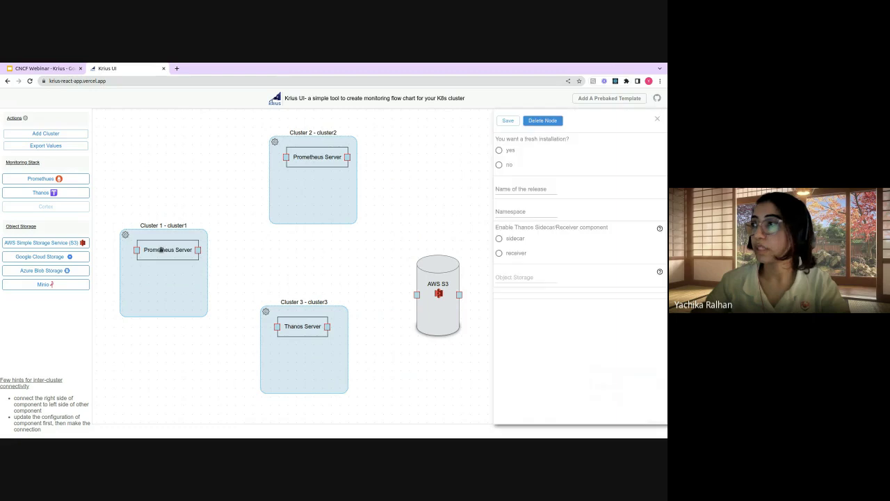
click(498, 150)
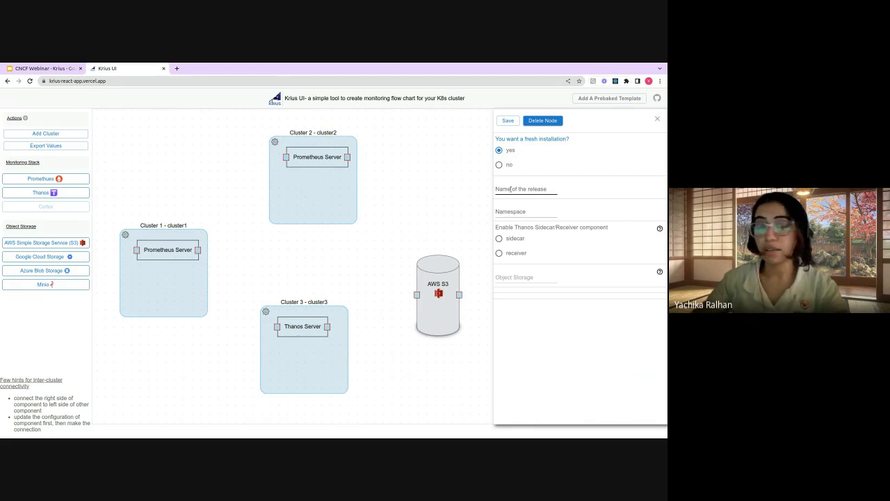
click(511, 189)
text(p)
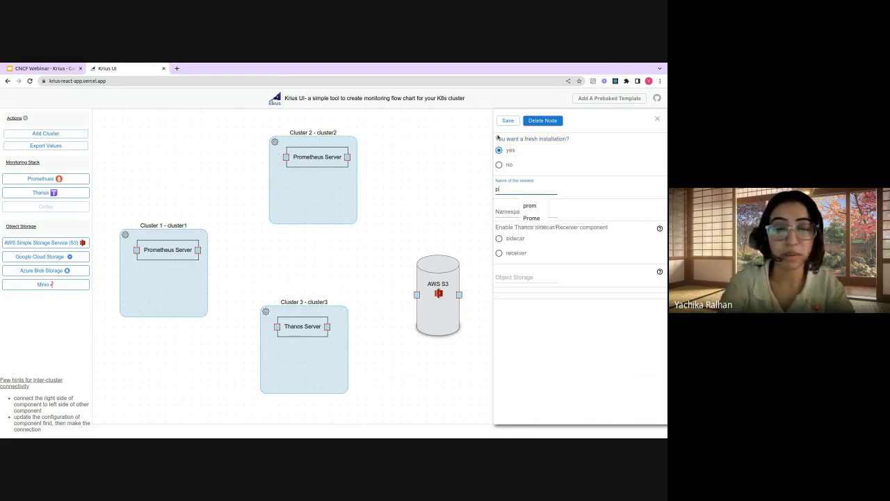
text(rometh)
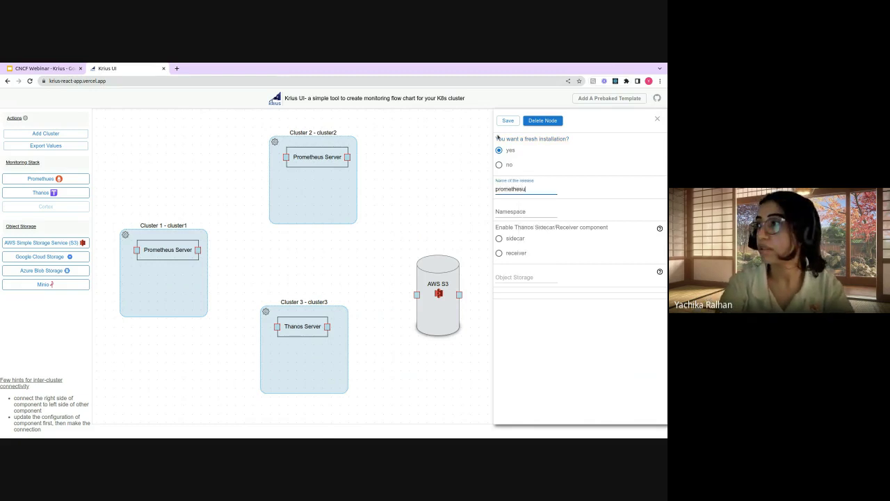
text(eus)
key(Tab)
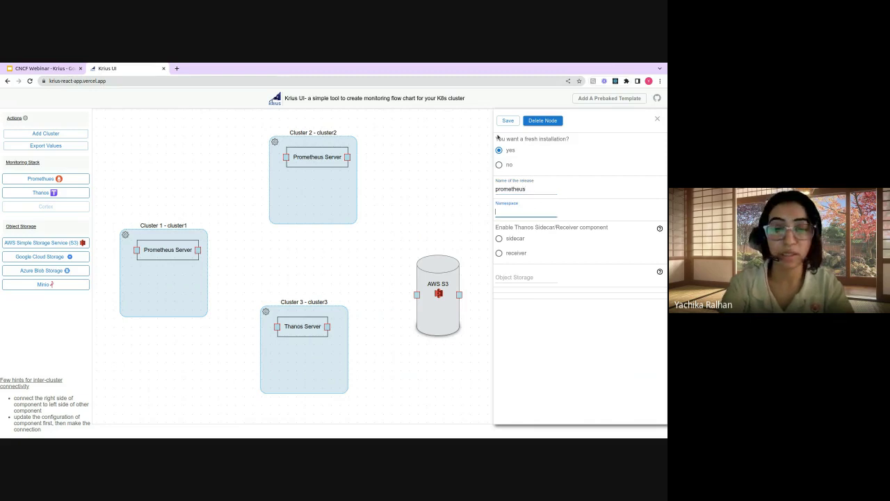
text(monitoring)
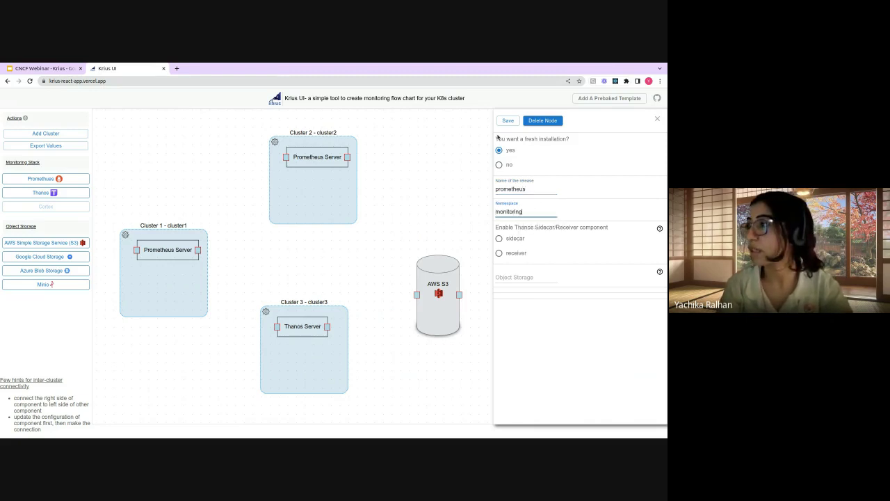
click(498, 137)
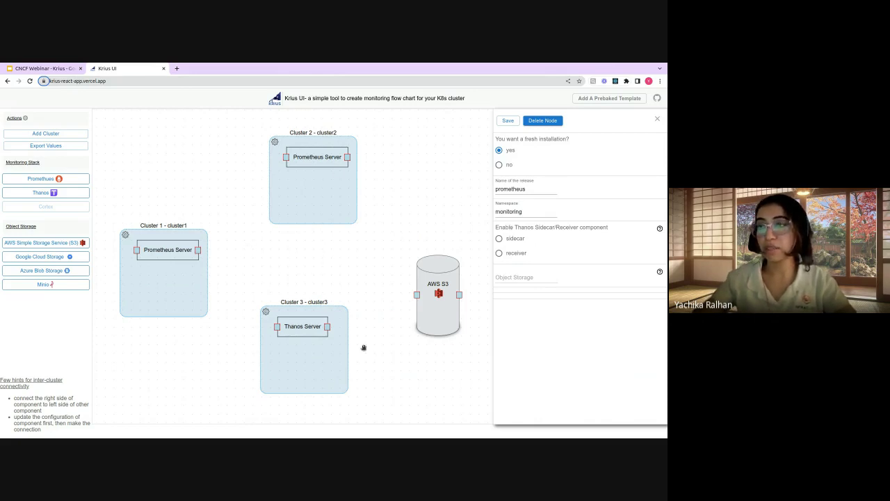
Enable the Thanos sidecar component on cluster1's Prometheus server and save its configuration.
click(502, 238)
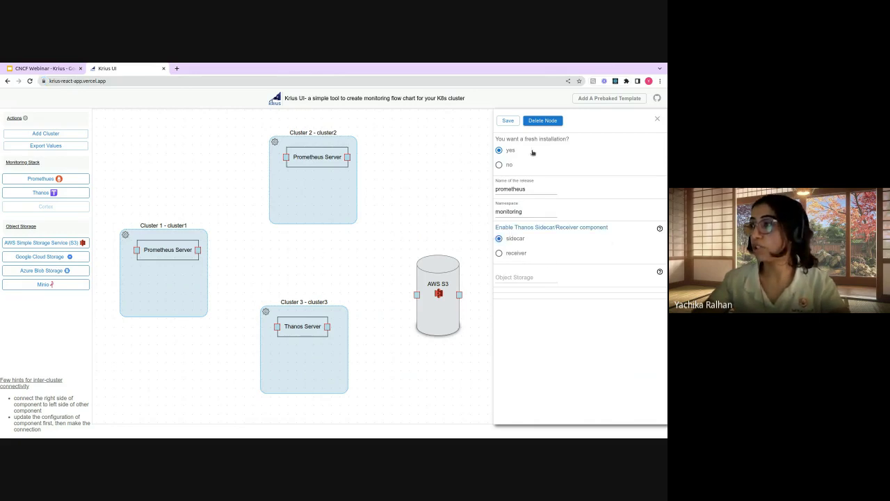
click(508, 121)
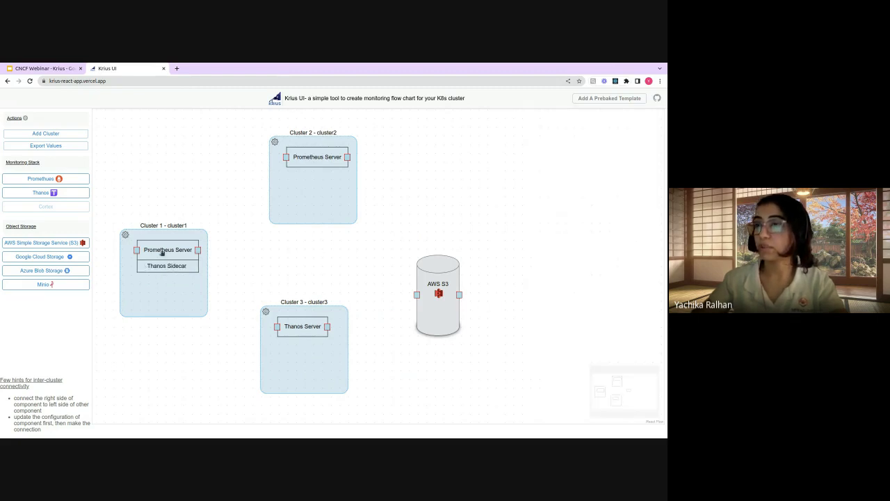
Set cluster2's Prometheus server to a fresh installation with the release name prometheus.
click(304, 162)
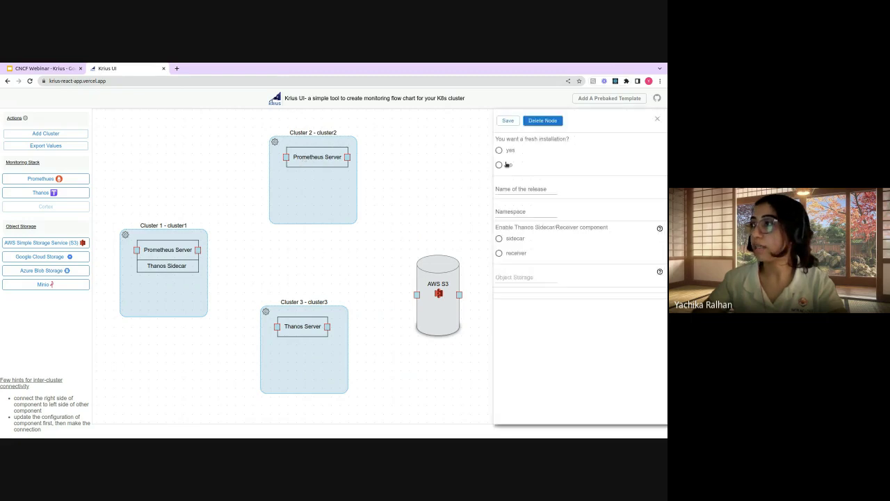
click(499, 151)
click(506, 188)
text(pr)
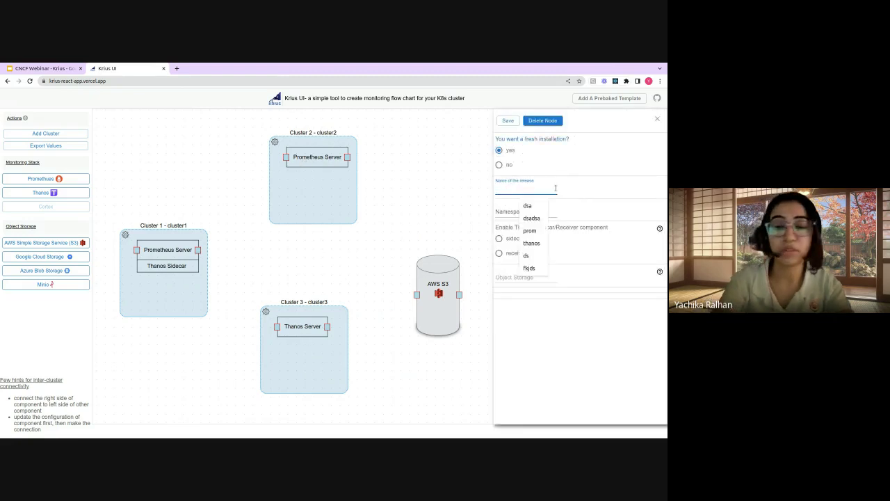
text(ome)
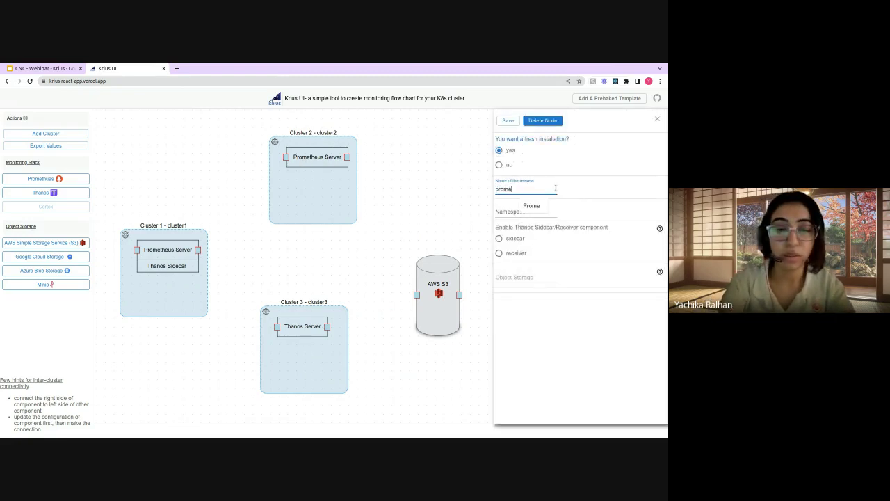
text(theus)
key(Tab)
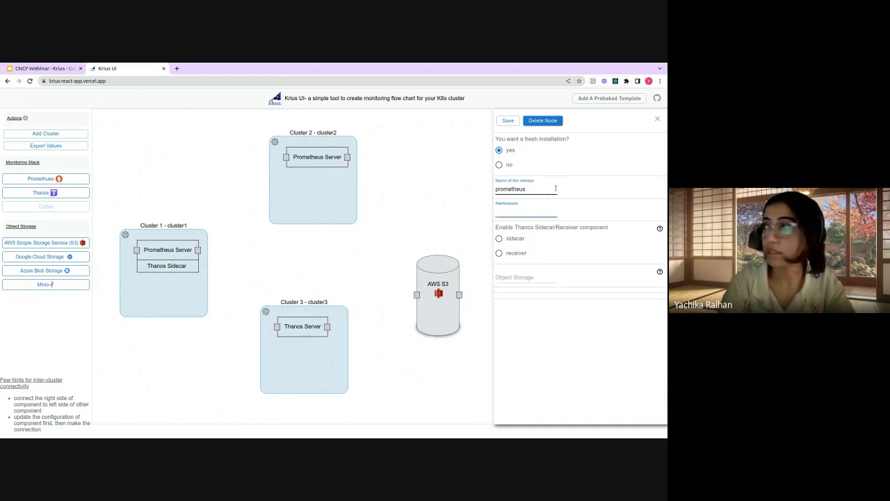
Set the namespace of cluster2's Prometheus server to monitoring, enable its Thanos sidecar and save the configuration.
text(mon)
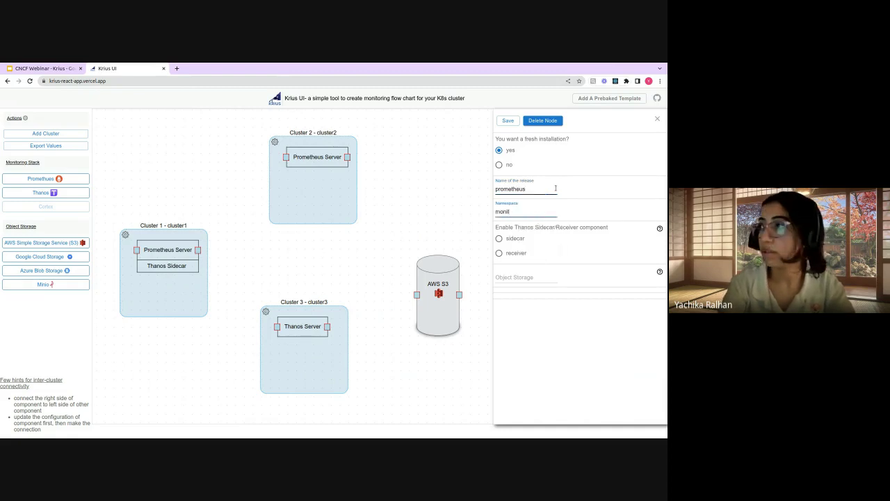
text(itori)
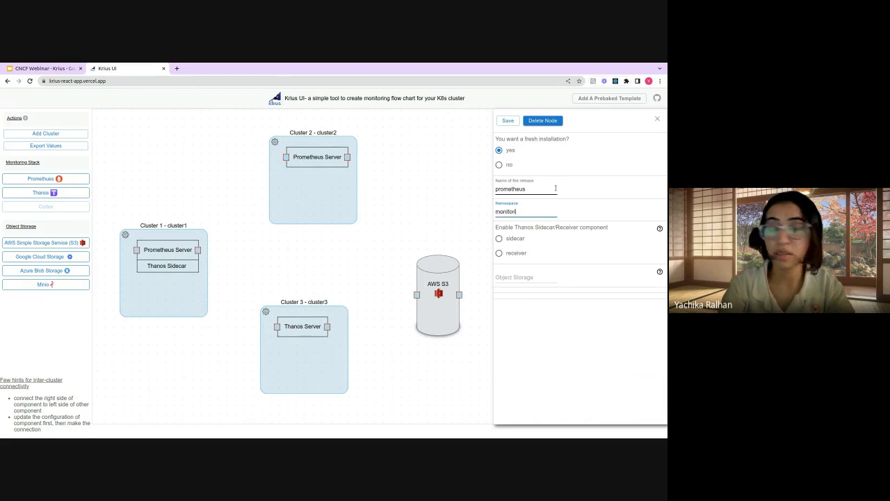
text(ngg)
key(BackSpace)
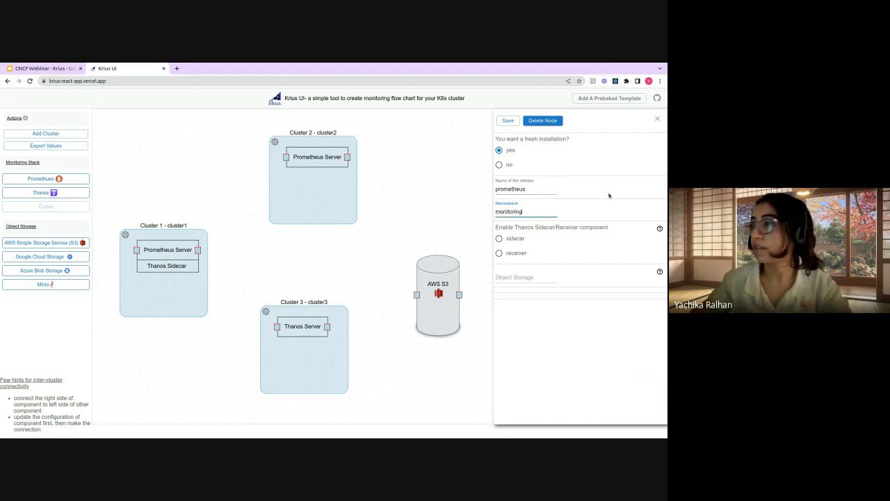
click(517, 239)
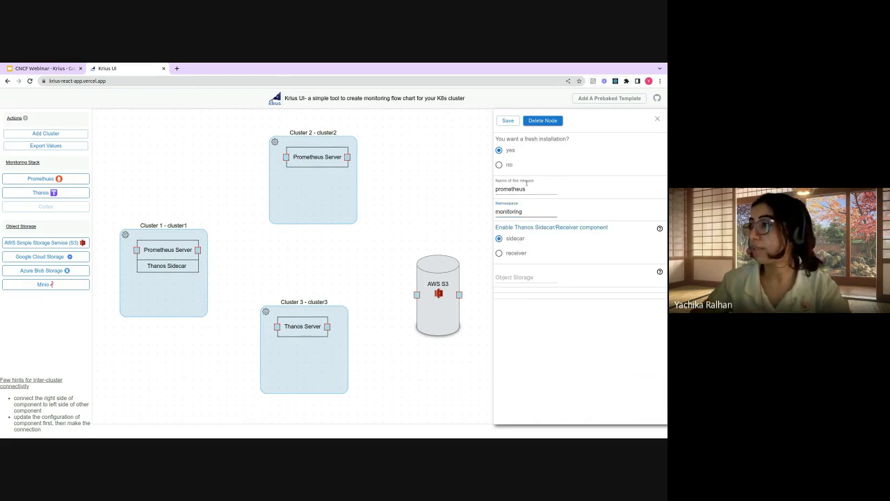
click(508, 120)
Move the AWS S3 node and cluster3 further right on the canvas.
drag(452, 327, 480, 309)
drag(304, 373, 336, 362)
Set cluster3's Thanos server to a fresh installation with release name thanos and namespace monitoring.
click(333, 333)
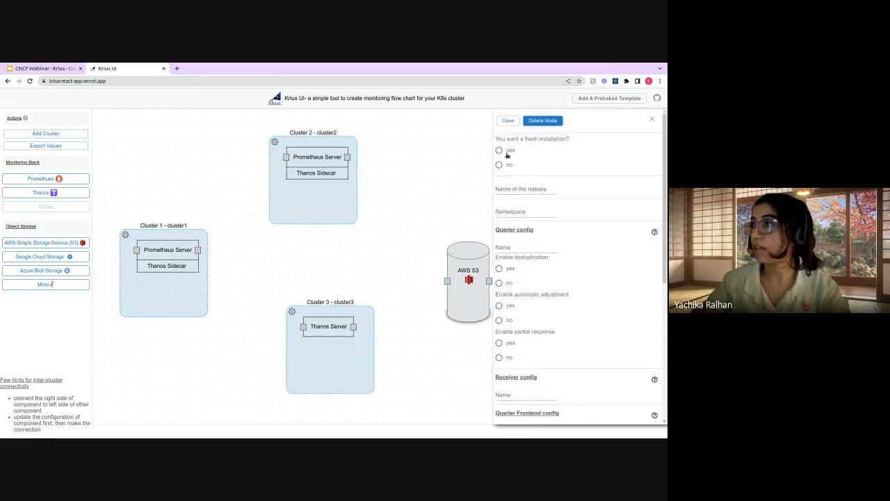
click(498, 149)
click(552, 190)
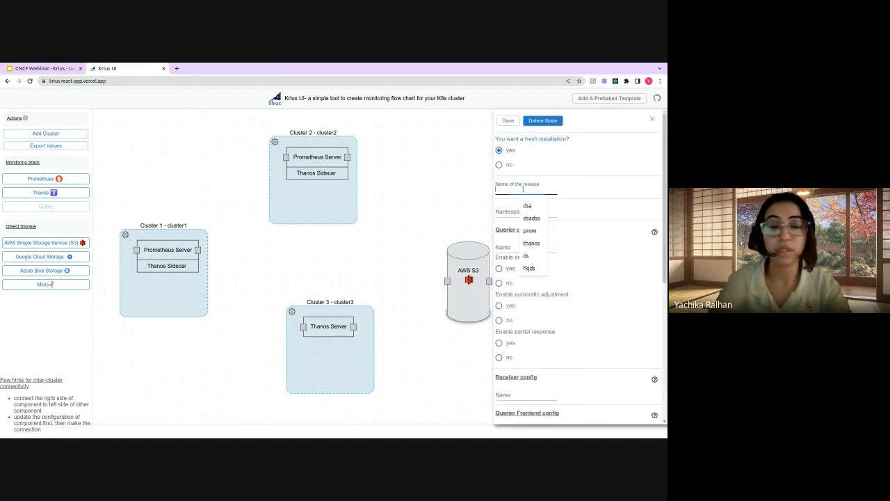
text(thanos)
key(Tab)
text(mon)
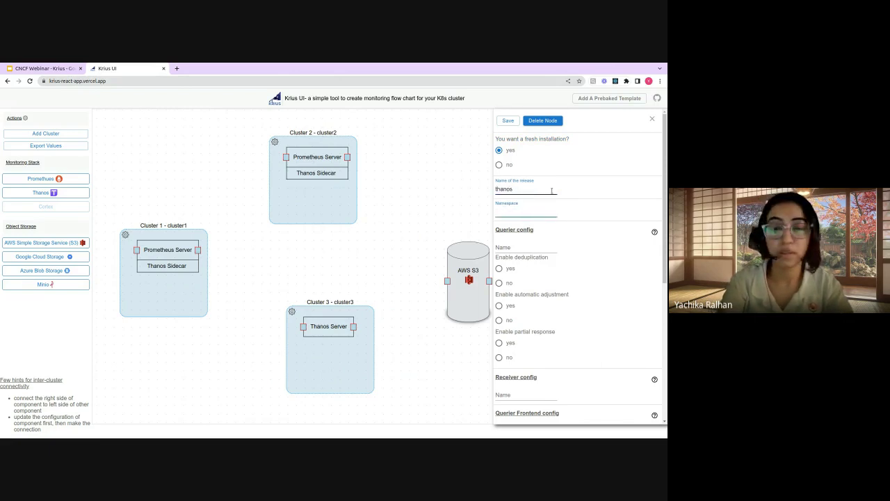
text(itoring)
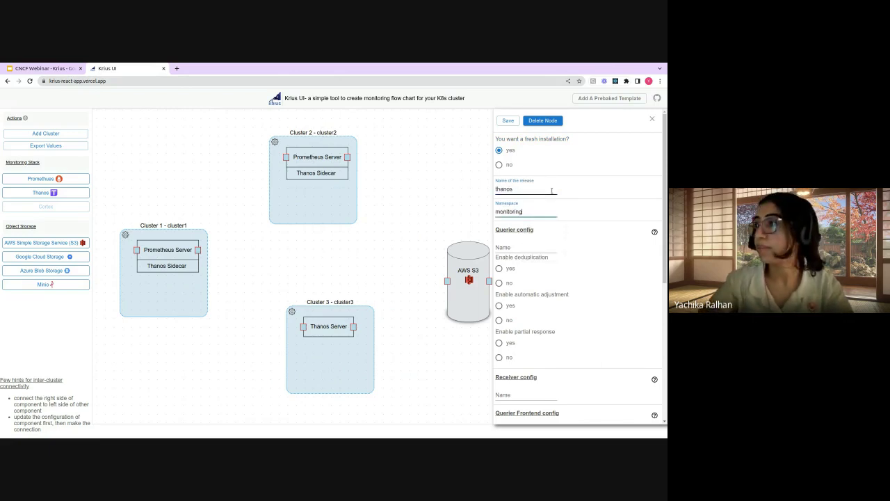
Name the Thanos server's querier qe, leave the other component settings empty and save the configuration.
click(513, 249)
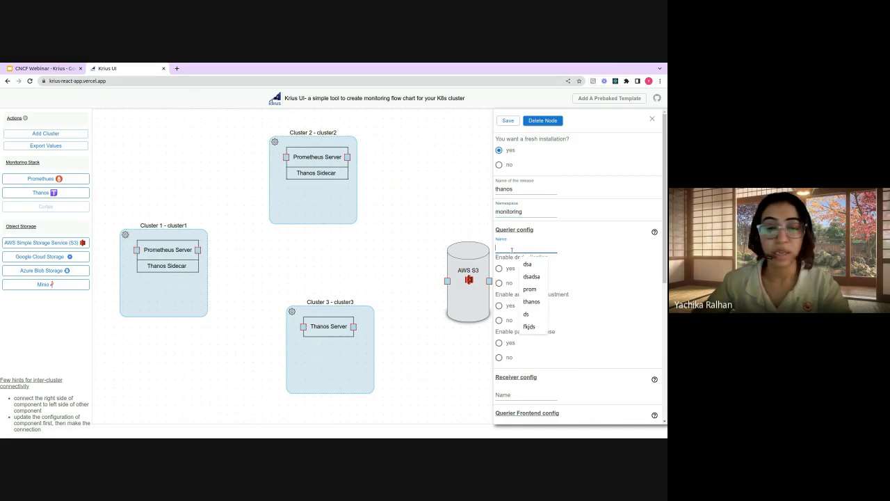
text(ga)
scroll(563, 279, down, 3)
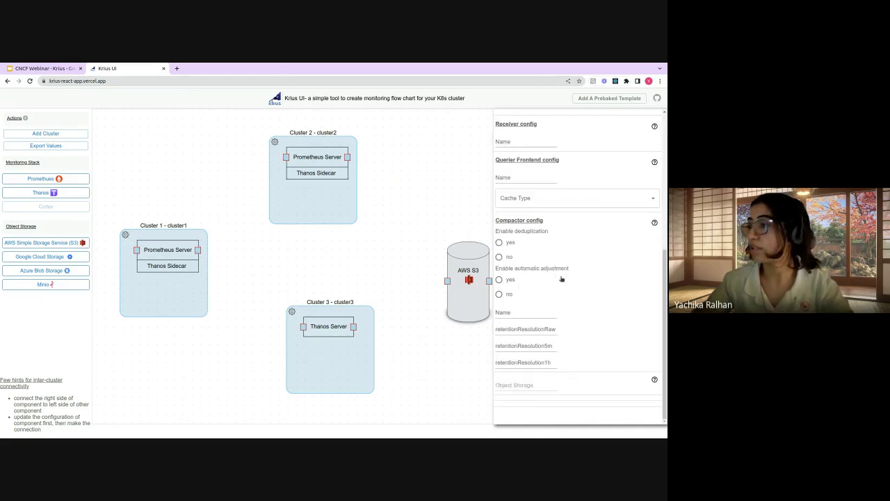
scroll(551, 179, up, 3)
click(508, 120)
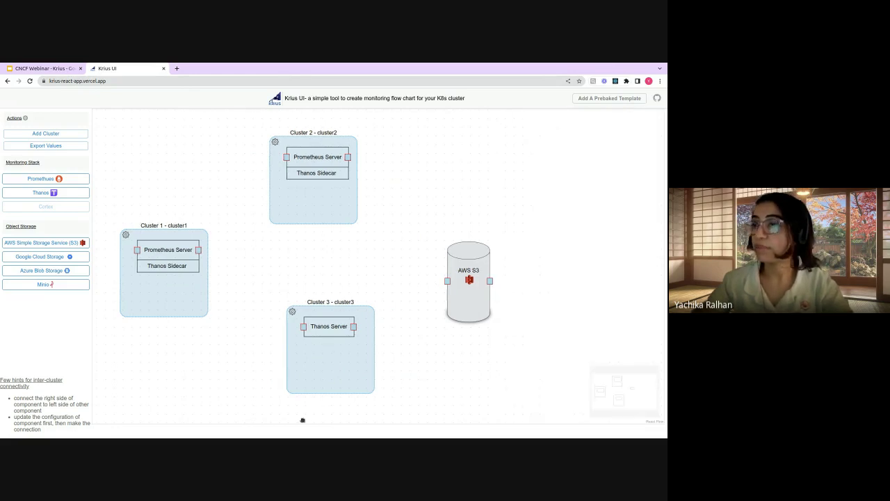
Rearrange the clusters with cluster2 above cluster1 and cluster3 to their right, between them in height.
drag(336, 384, 332, 407)
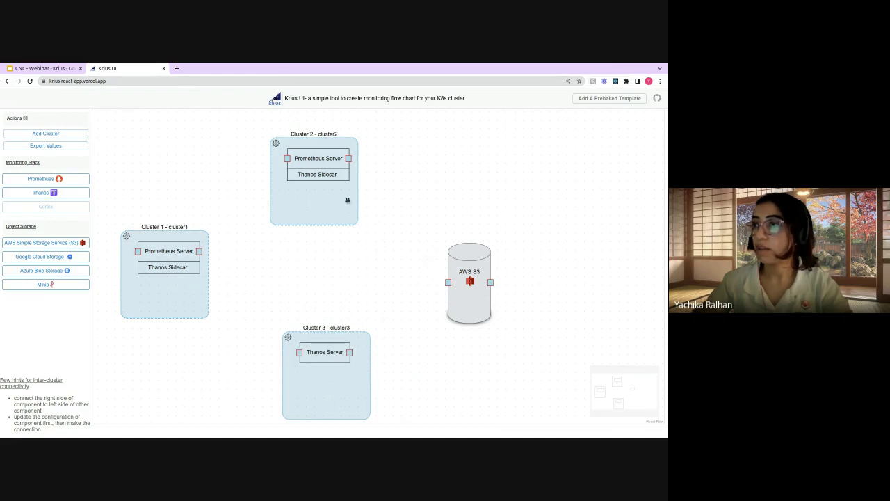
drag(348, 200, 212, 190)
drag(185, 292, 209, 337)
mouse_move(317, 401)
mouse_down()
mouse_move(348, 208)
mouse_move(338, 243)
mouse_up()
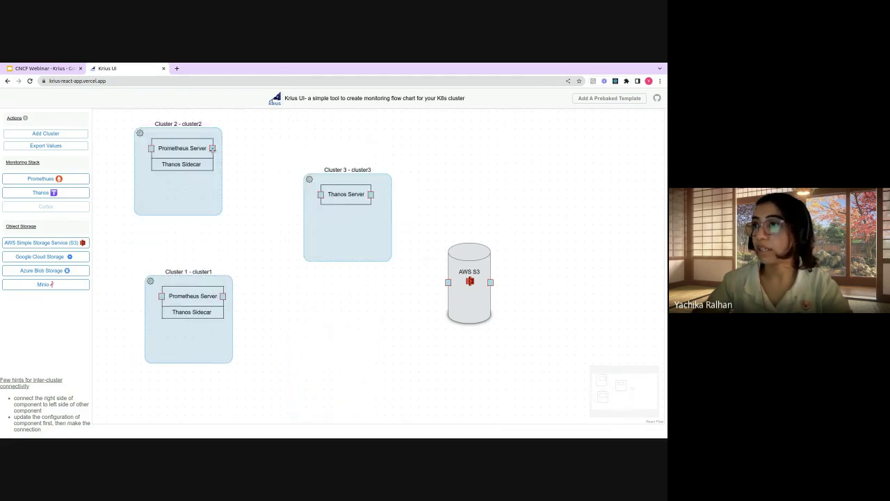
Connect the Prometheus servers of cluster2 and cluster1 to the Thanos server in cluster3.
mouse_move(212, 148)
mouse_down()
mouse_move(297, 195)
mouse_move(321, 194)
mouse_up()
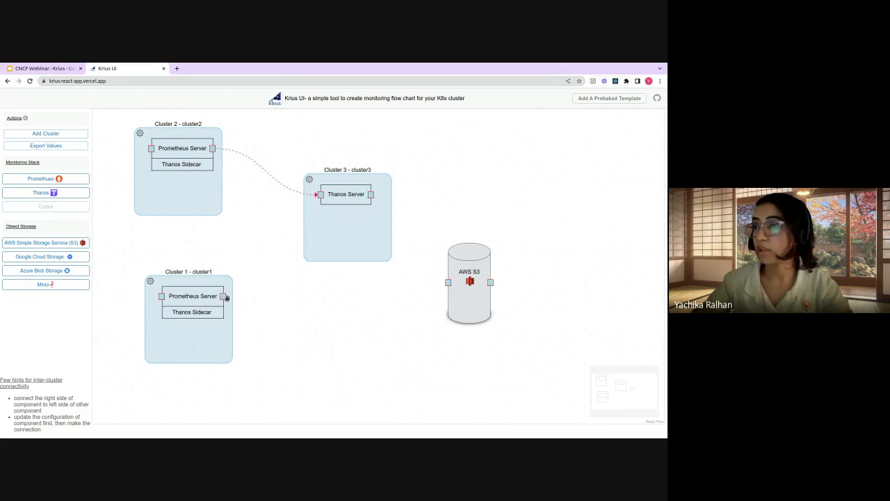
drag(225, 297, 320, 194)
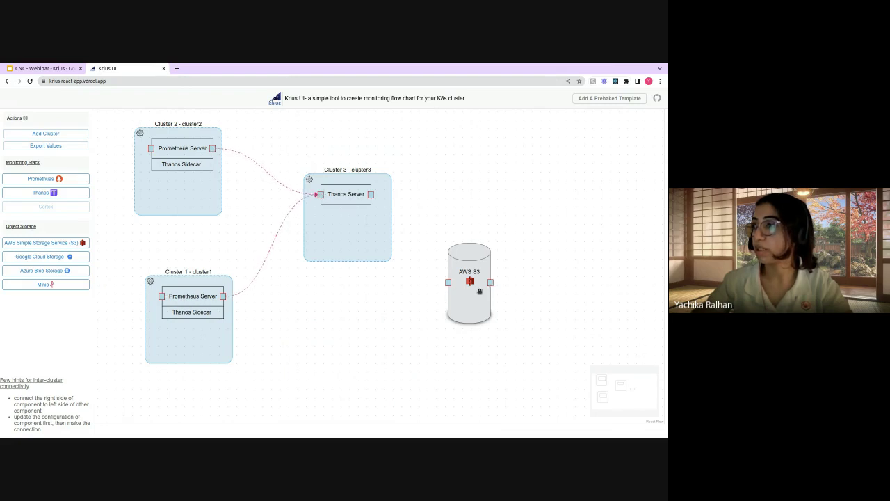
Move the AWS S3 node lower on the canvas and connect both Prometheus servers and the Thanos server to it.
drag(479, 290, 513, 332)
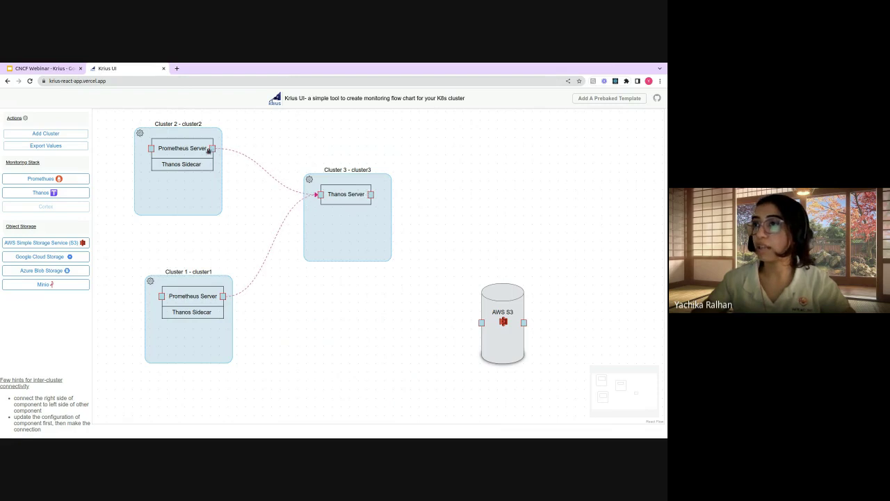
drag(225, 185, 480, 322)
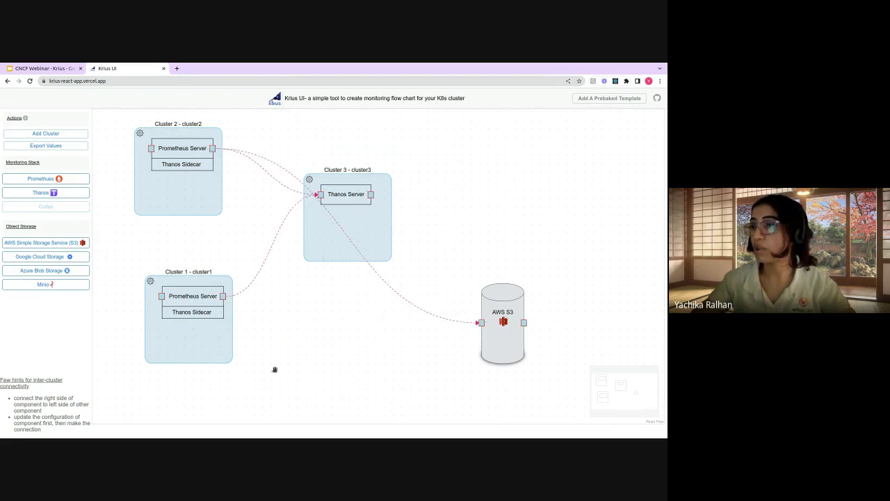
drag(225, 299, 485, 372)
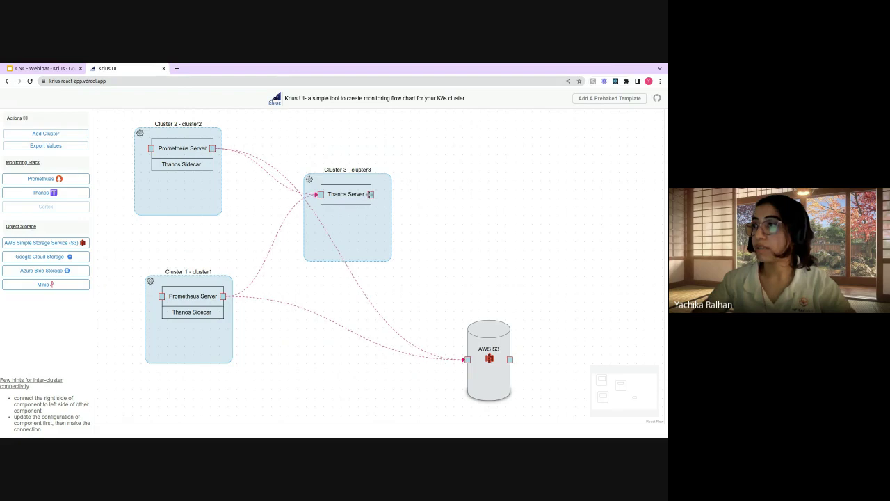
drag(371, 194, 467, 360)
Reposition the AWS S3 node below and right of the clusters, and raise cluster3 level with cluster2.
drag(505, 331, 553, 329)
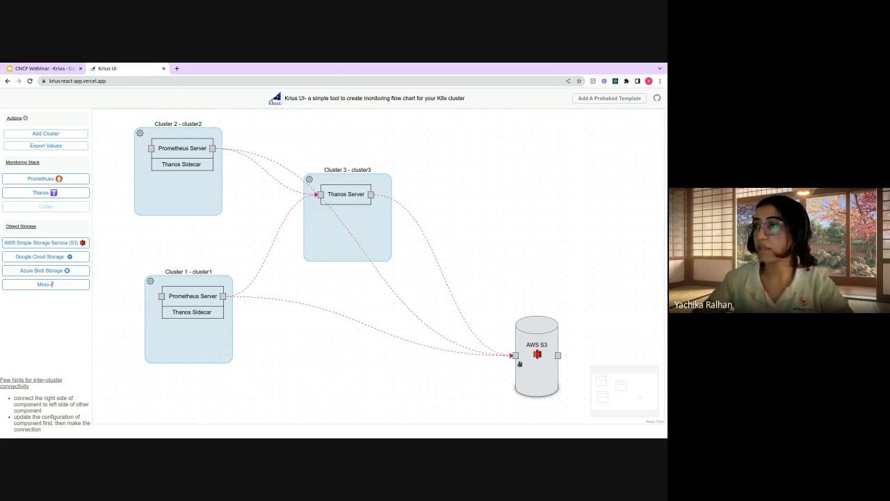
drag(541, 336, 500, 350)
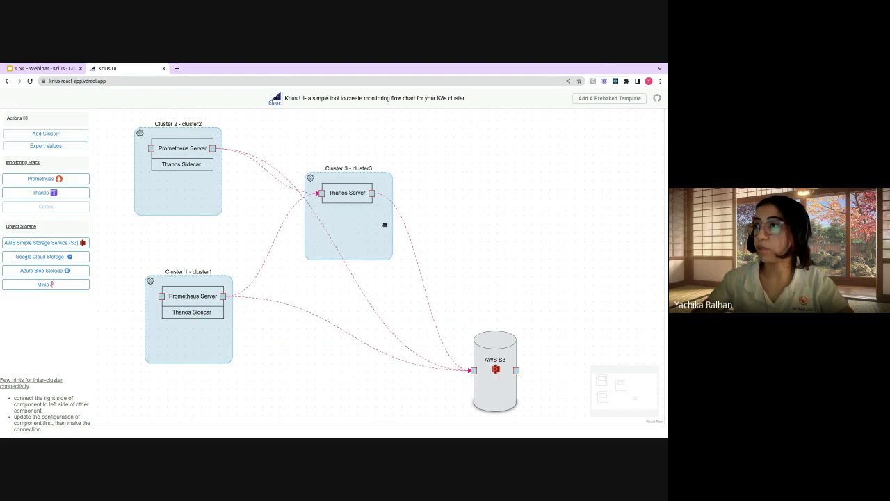
drag(383, 224, 408, 193)
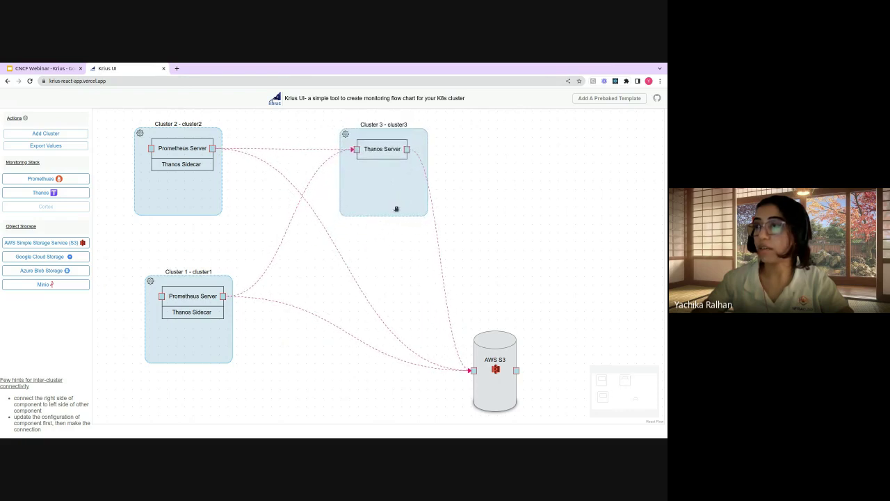
Export the flow chart's values and open the downloaded kriusConfig (2).yaml file in the text editor.
click(56, 146)
click(33, 427)
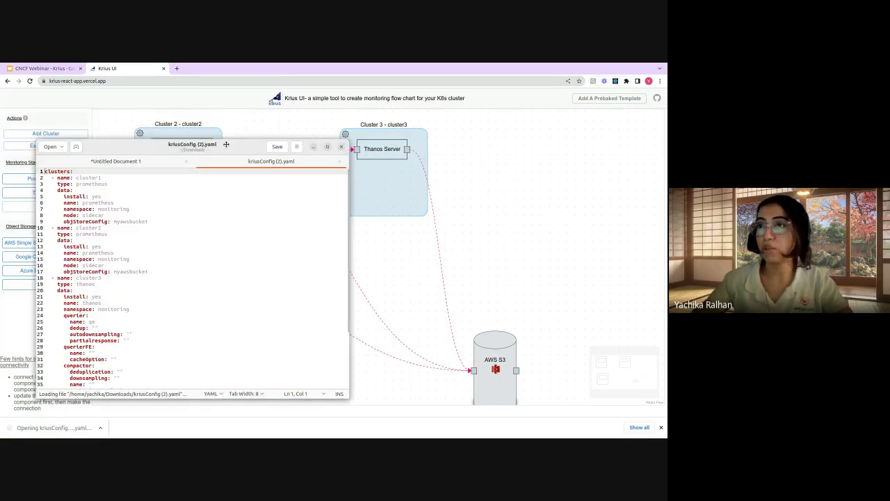
drag(127, 247, 127, 264)
Examine the exported YAML's entries for cluster1, cluster2 and cluster3, including cluster1's install, name, namespace and mode settings.
click(127, 286)
scroll(127, 285, down, 4)
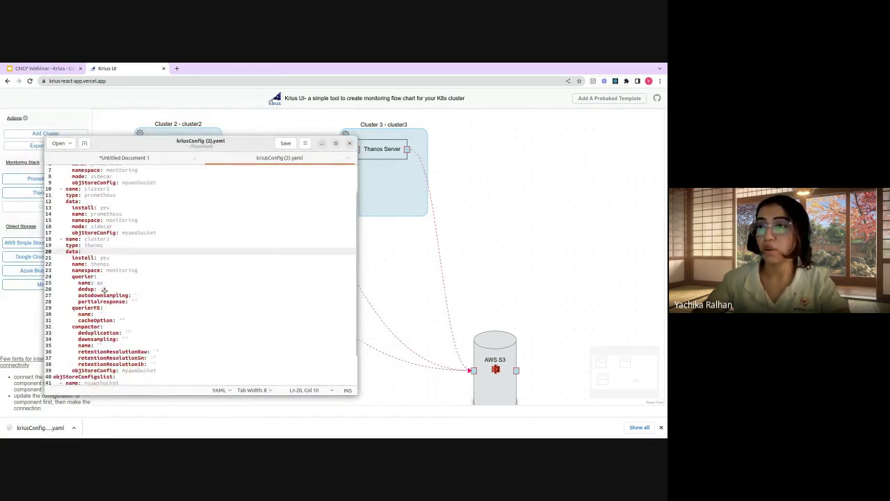
scroll(127, 284, up, 4)
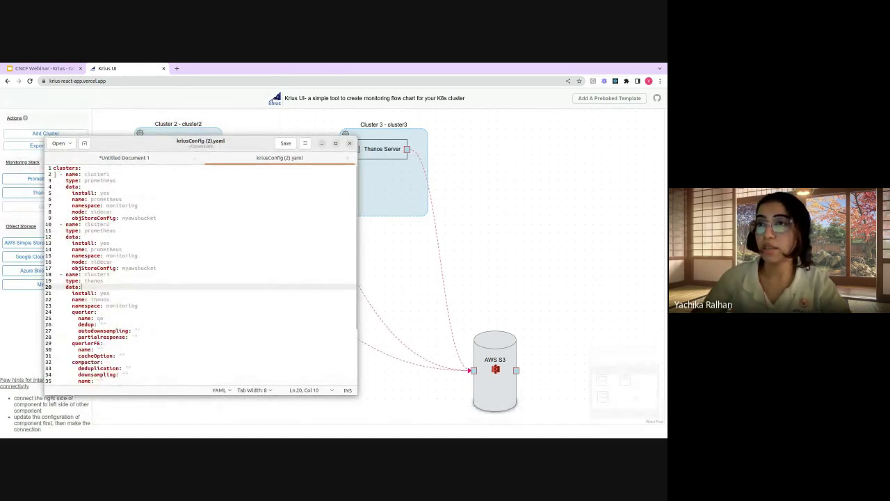
drag(53, 167, 105, 314)
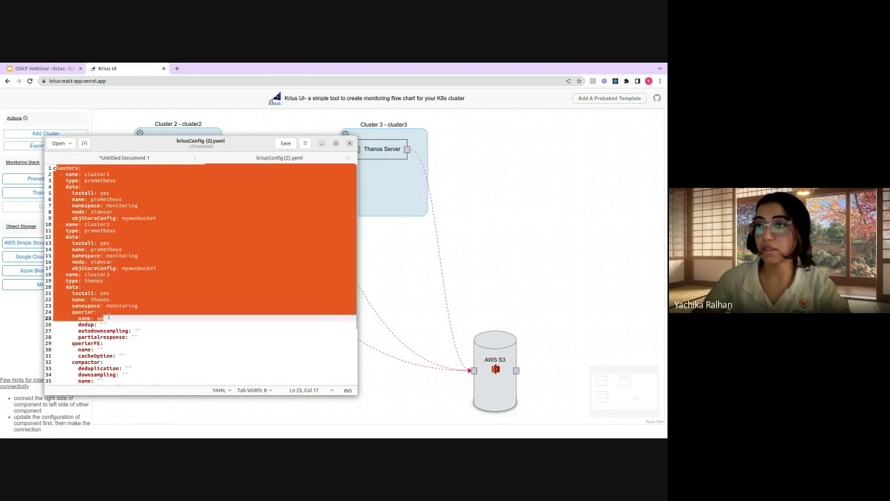
click(104, 256)
click(103, 174)
double_click(103, 174)
double_click(96, 224)
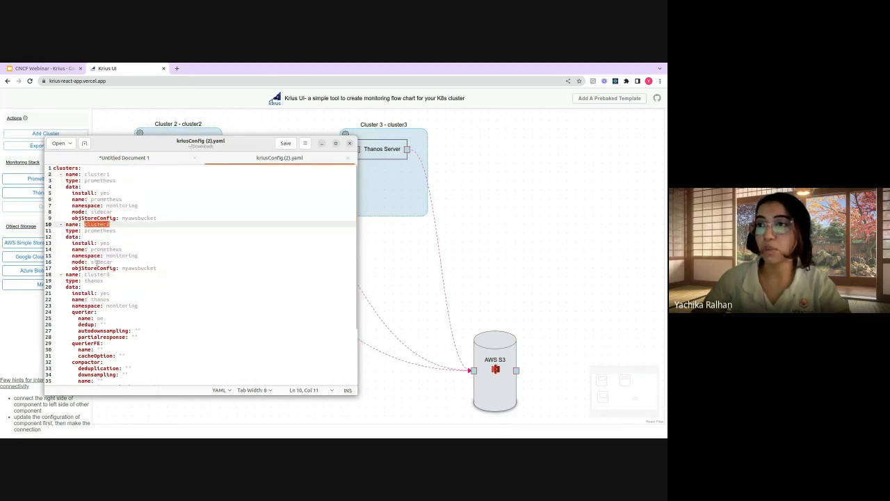
click(90, 275)
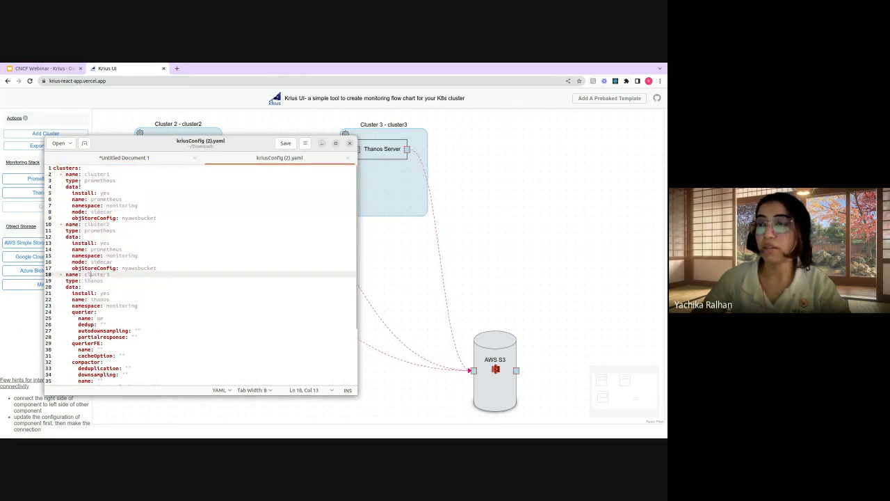
drag(115, 180, 125, 214)
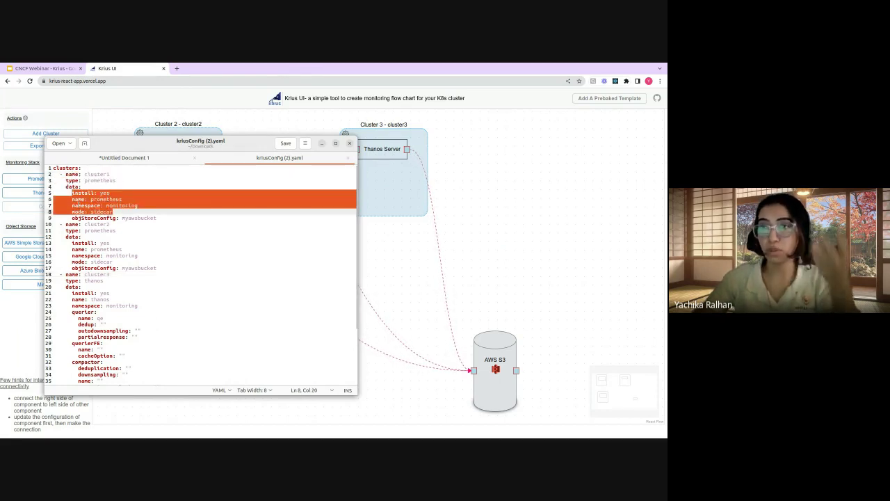
click(108, 206)
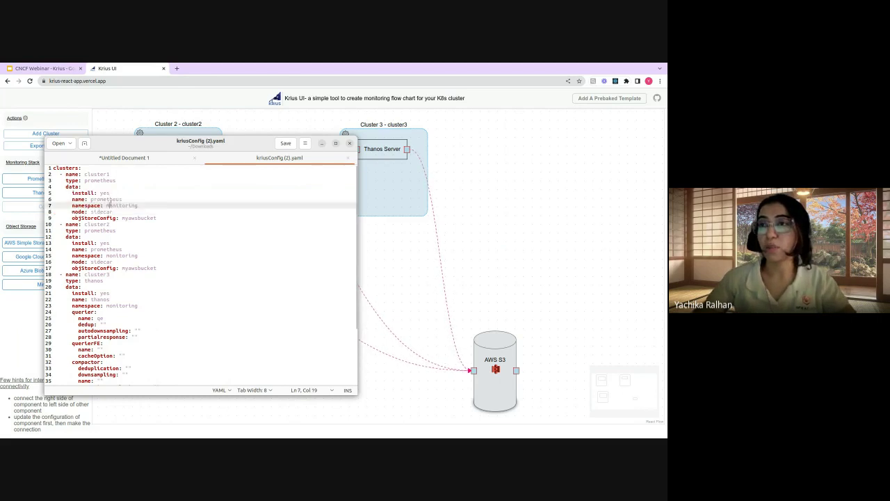